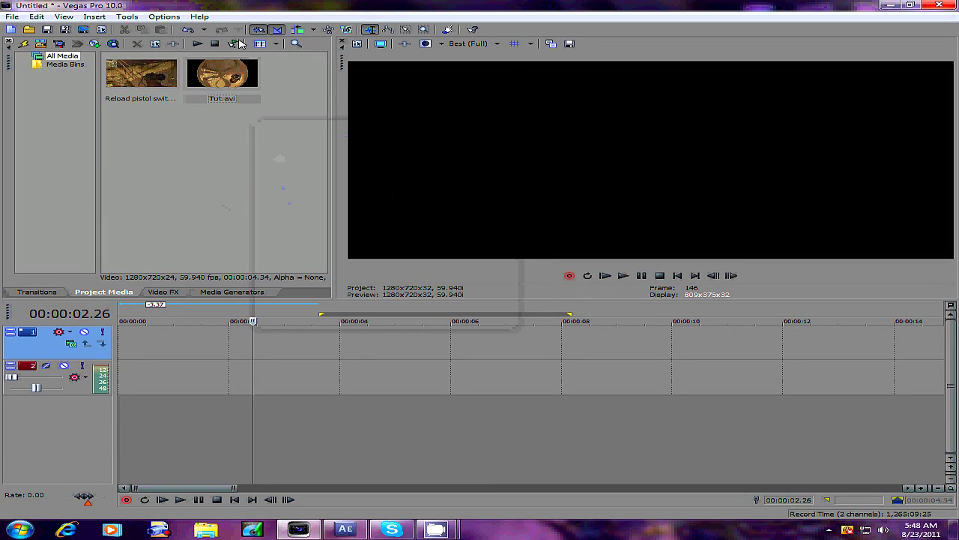
Remove Tut.avi, put the Reload pistol switch clip on the timeline, and park the playhead at 3.37 s.
key(Delete)
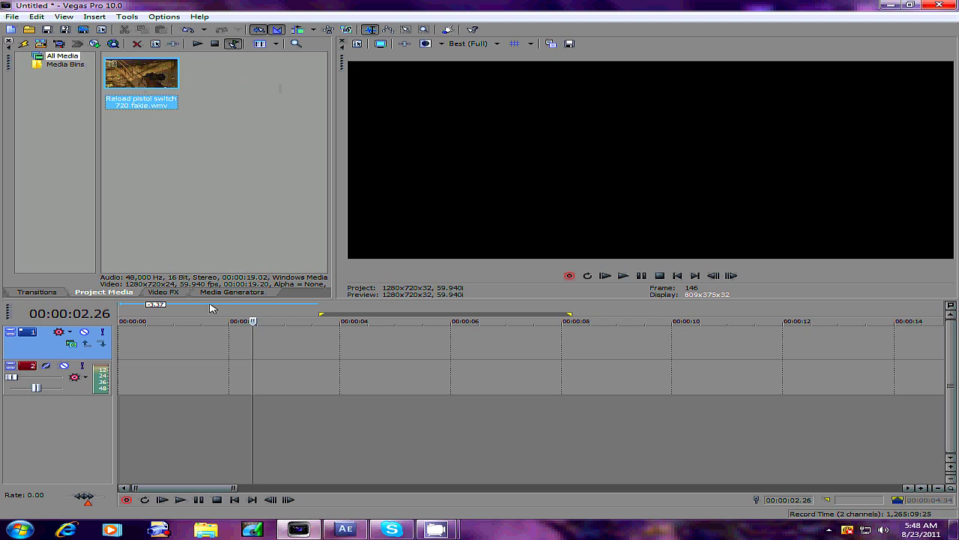
drag(138, 72, 248, 344)
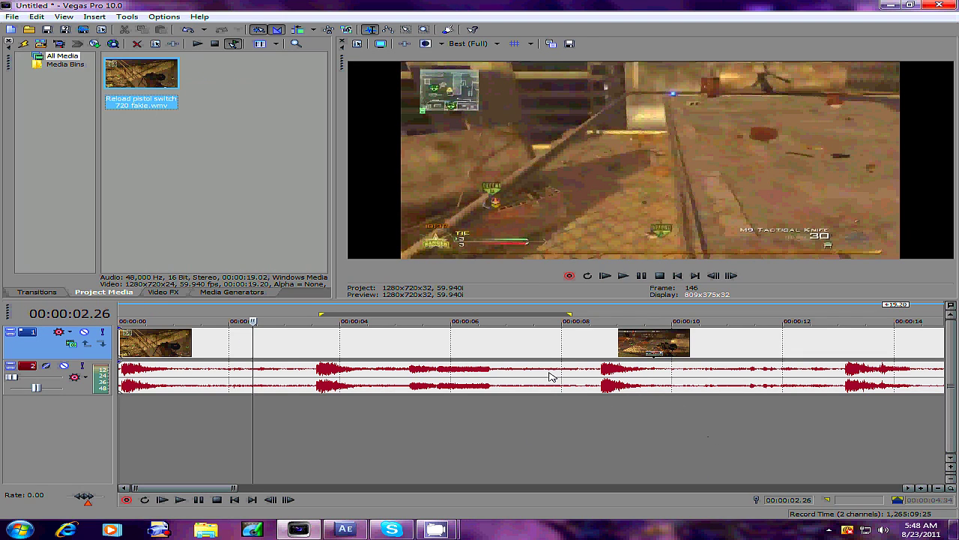
click(565, 408)
scroll(562, 393, down, 3)
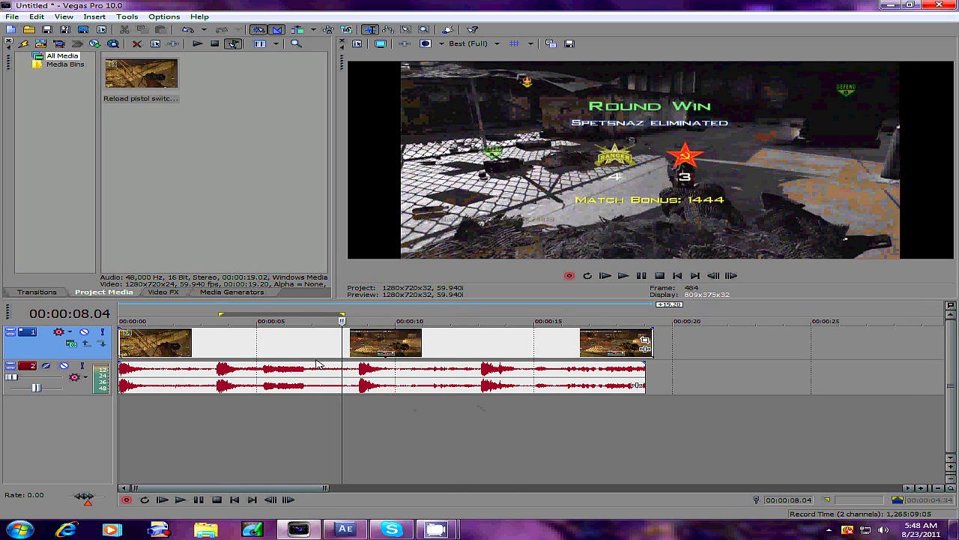
click(217, 342)
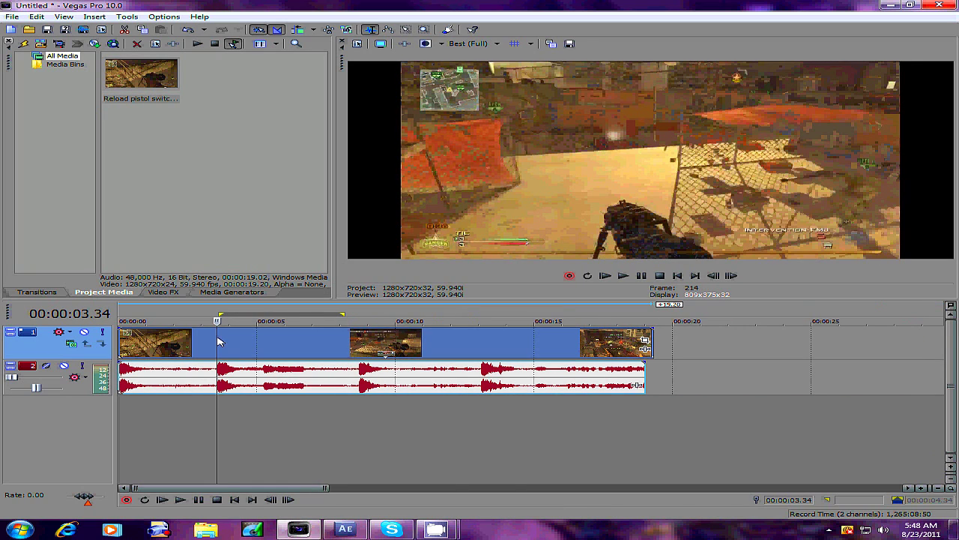
click(219, 342)
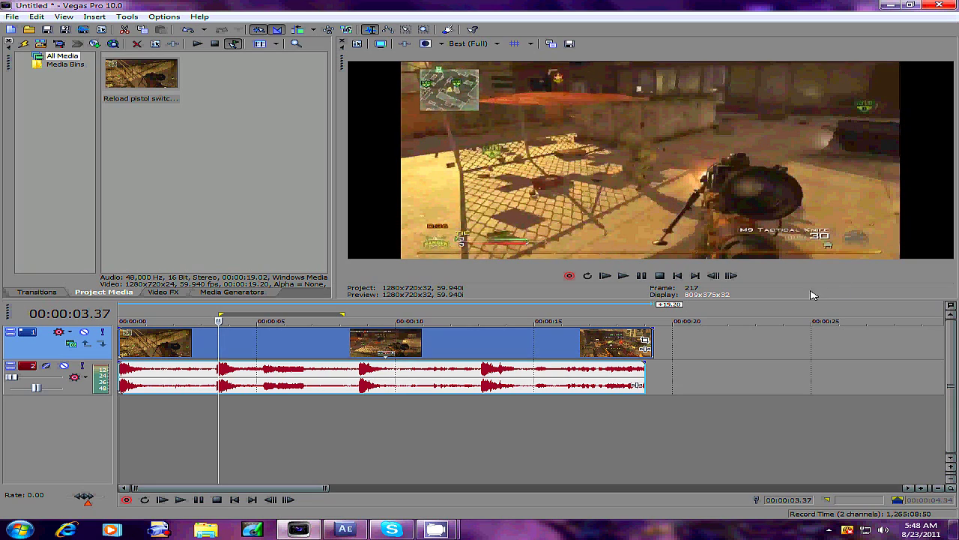
Turn off Maintain aspect ratio in the clip event's properties.
right_click(217, 343)
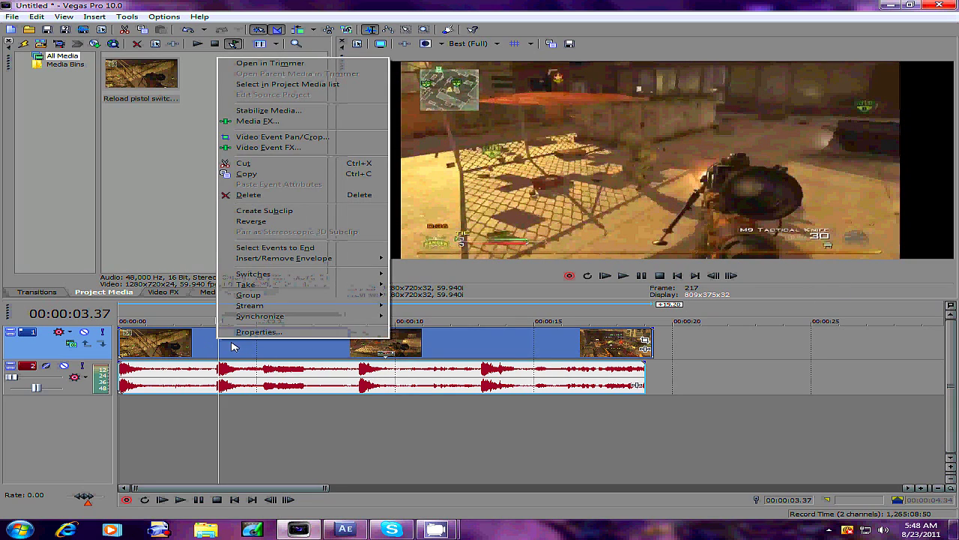
click(255, 332)
click(365, 166)
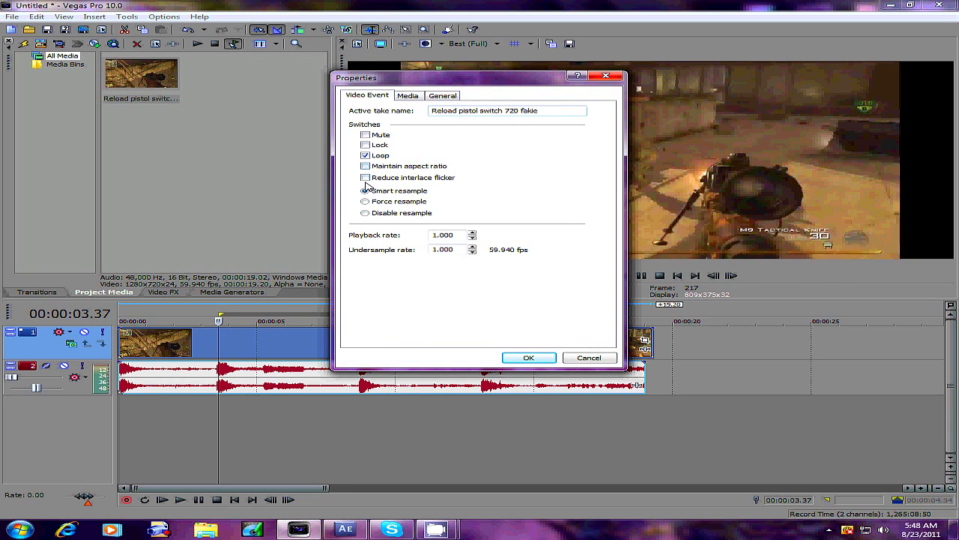
click(528, 358)
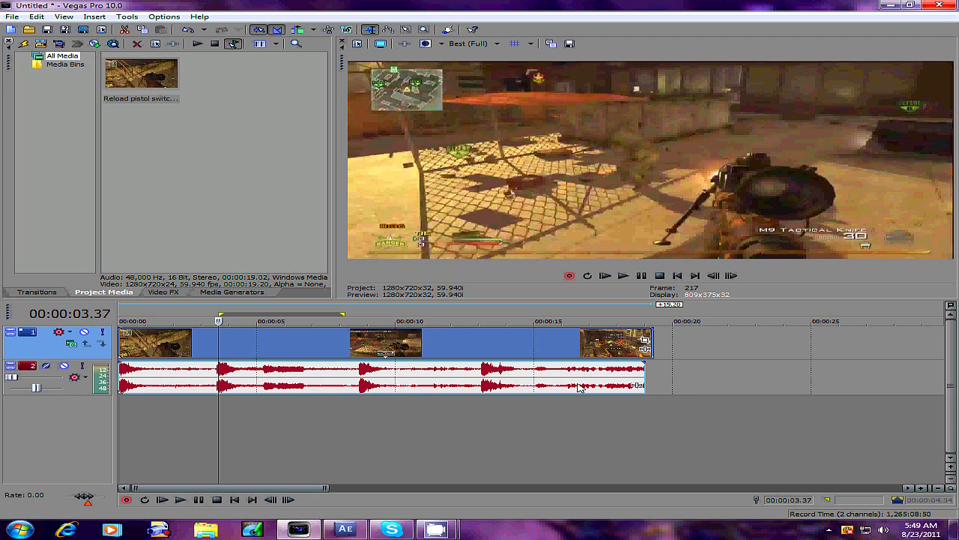
Split the clip at 3.37 s and 6.01 s, delete the tail, and loop the middle piece.
key(s)
click(329, 347)
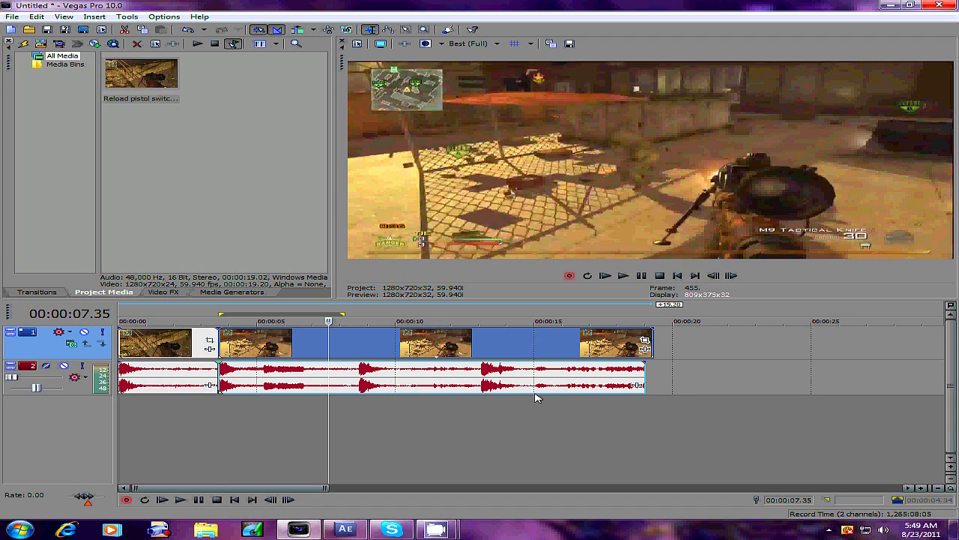
key(s)
click(322, 356)
key(Delete)
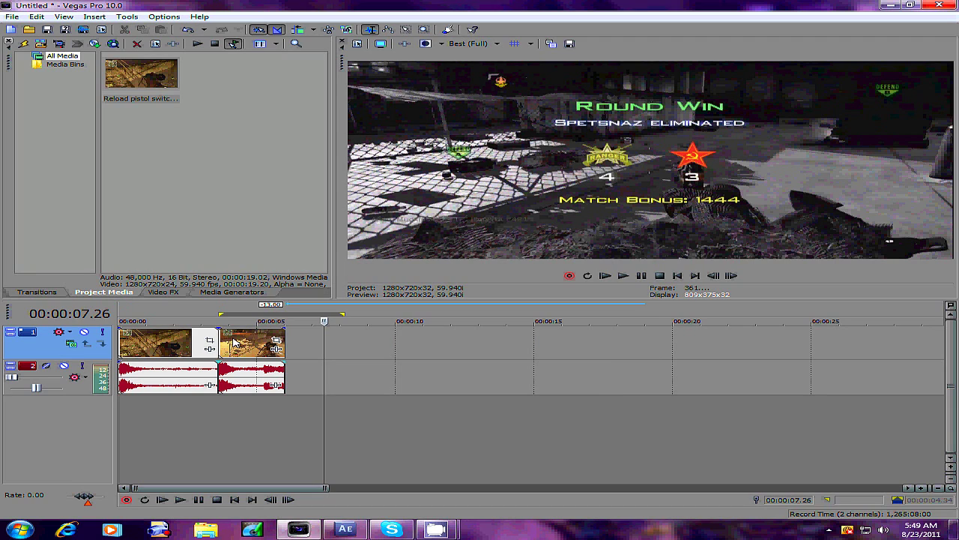
double_click(254, 344)
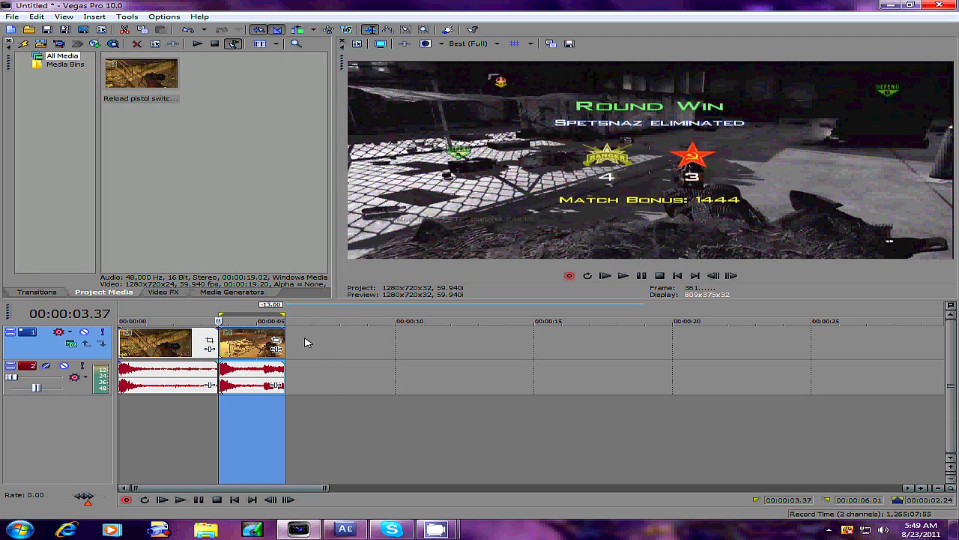
Render only the loop region over the existing Tut.wmv, then show the desktop.
click(12, 16)
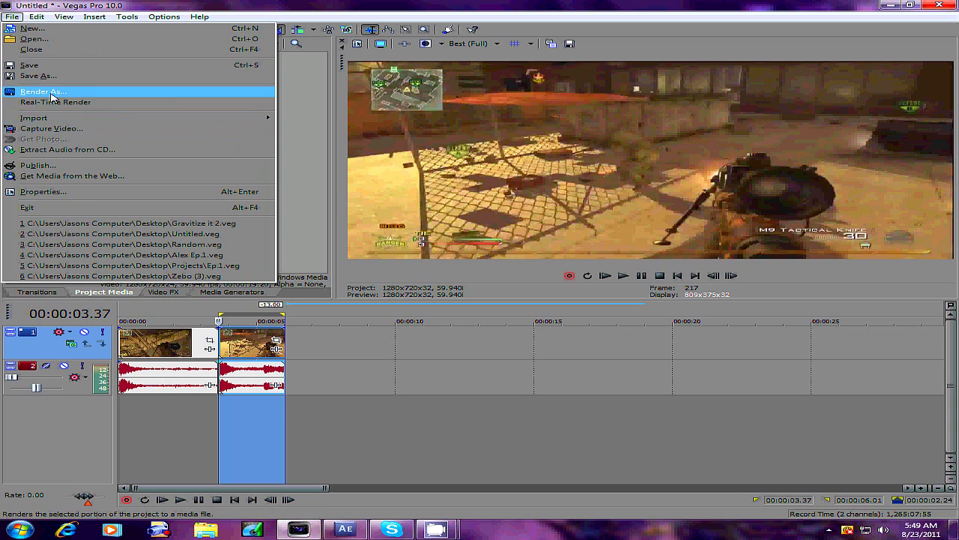
click(42, 91)
click(352, 373)
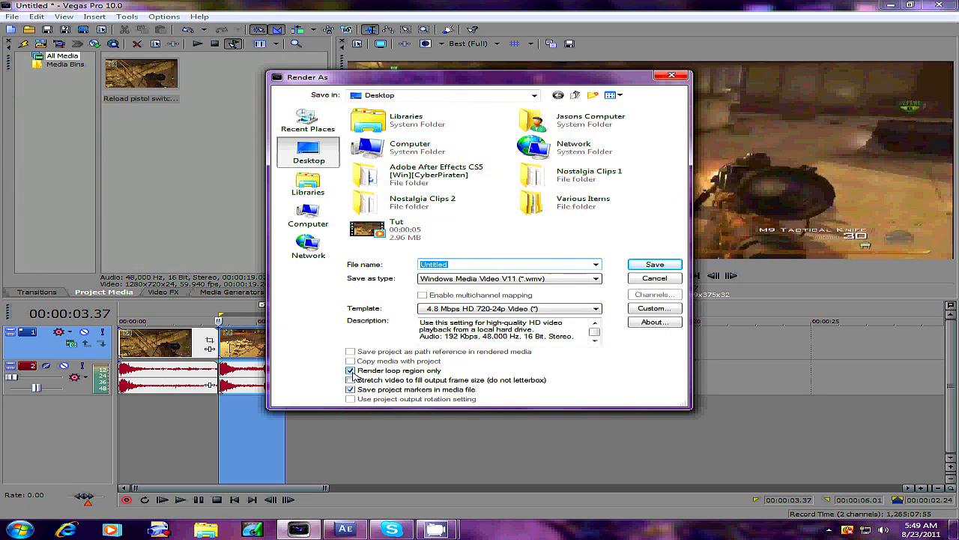
click(395, 228)
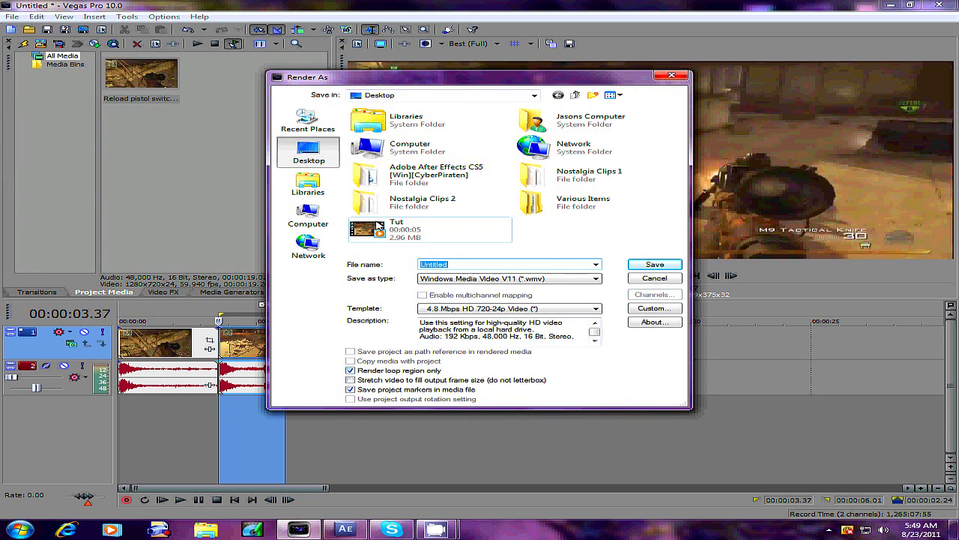
click(655, 264)
click(524, 213)
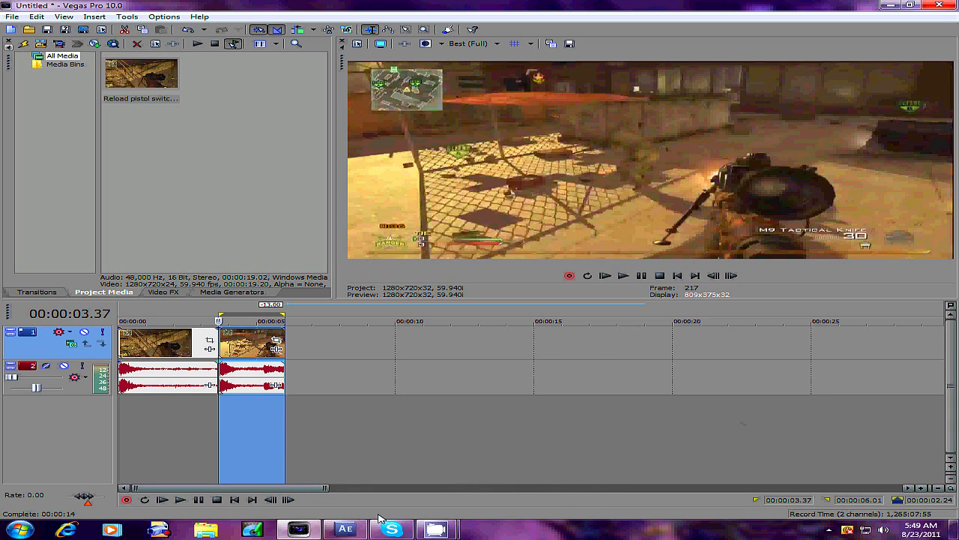
key(super+d)
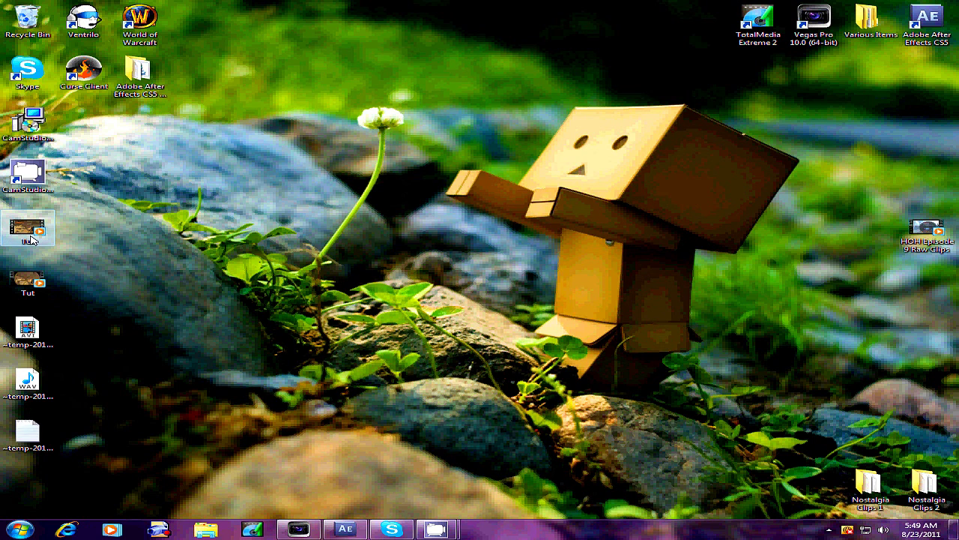
Build a Tut composition from Tut.wmv and apply the CC Lens effect to its layer.
mouse_move(32, 238)
mouse_down()
mouse_move(342, 534)
mouse_move(79, 188)
mouse_up()
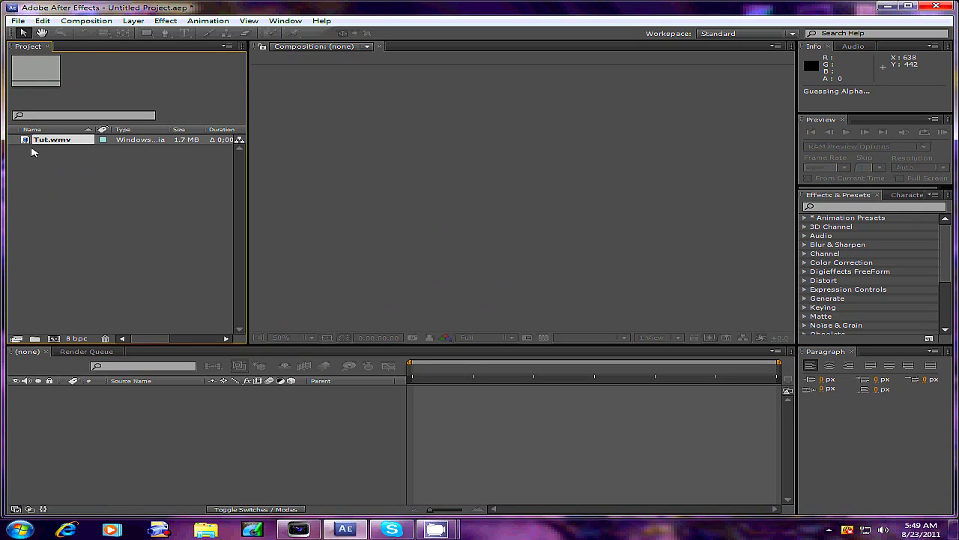
drag(41, 140, 105, 404)
click(810, 197)
text(cc lens)
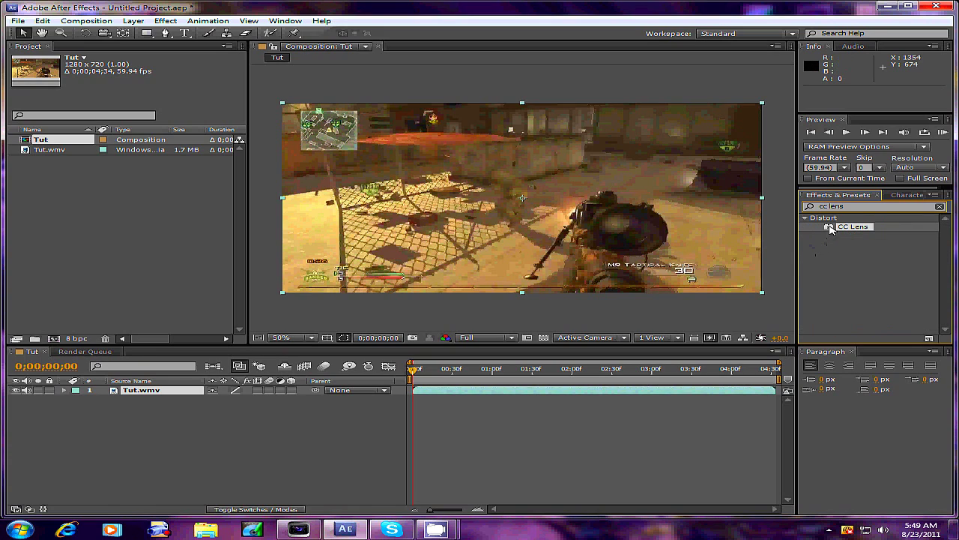
drag(831, 229, 479, 269)
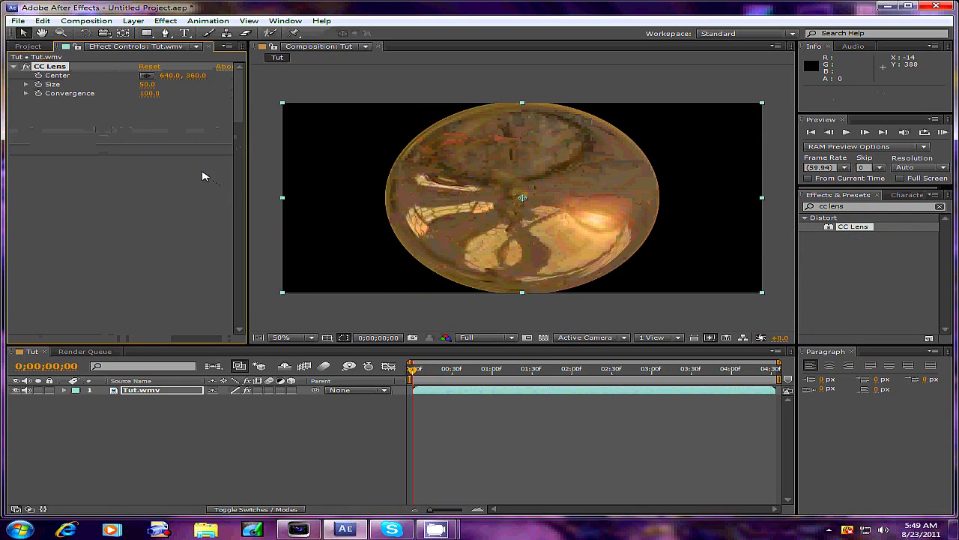
Keyframe CC Lens Size from 75 up to 500 at 0;00;00;43.
drag(154, 88, 169, 88)
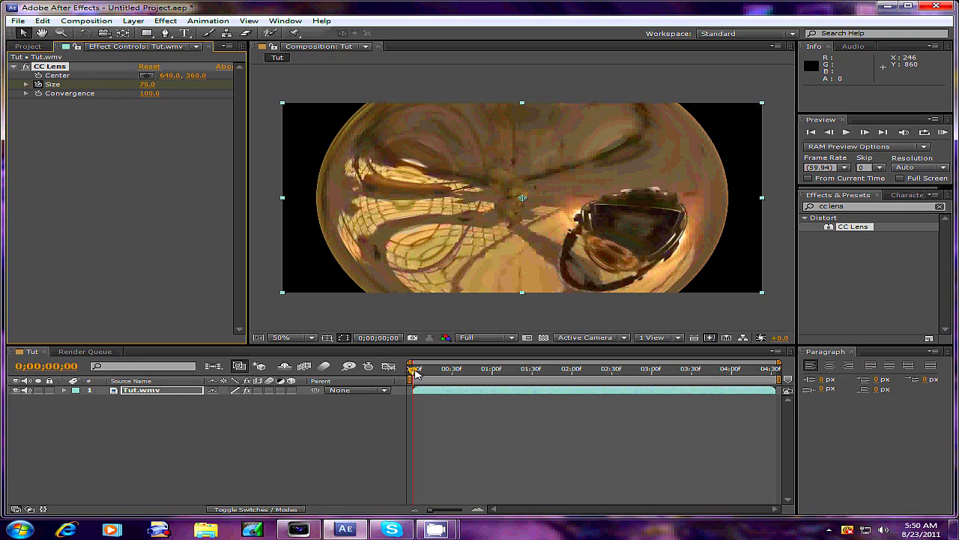
drag(416, 372, 474, 377)
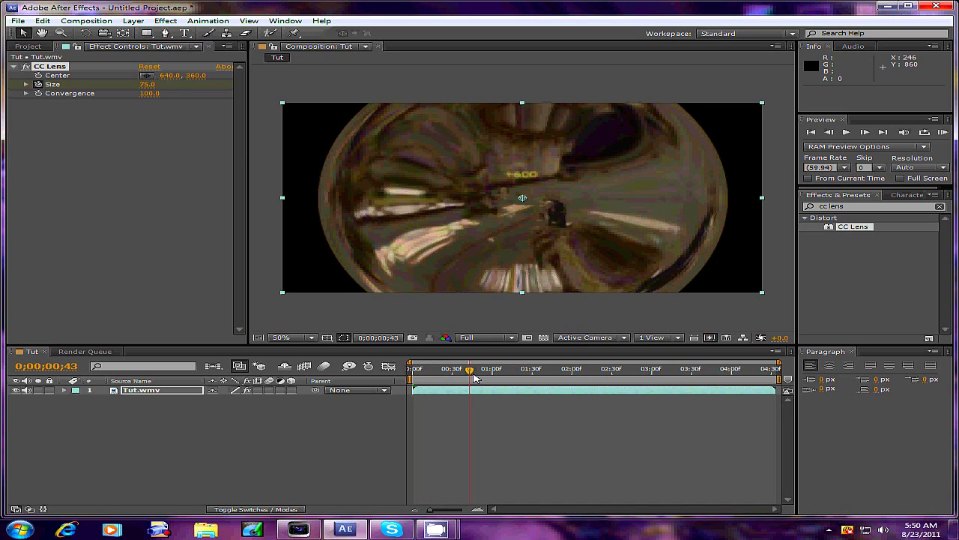
drag(148, 84, 543, 529)
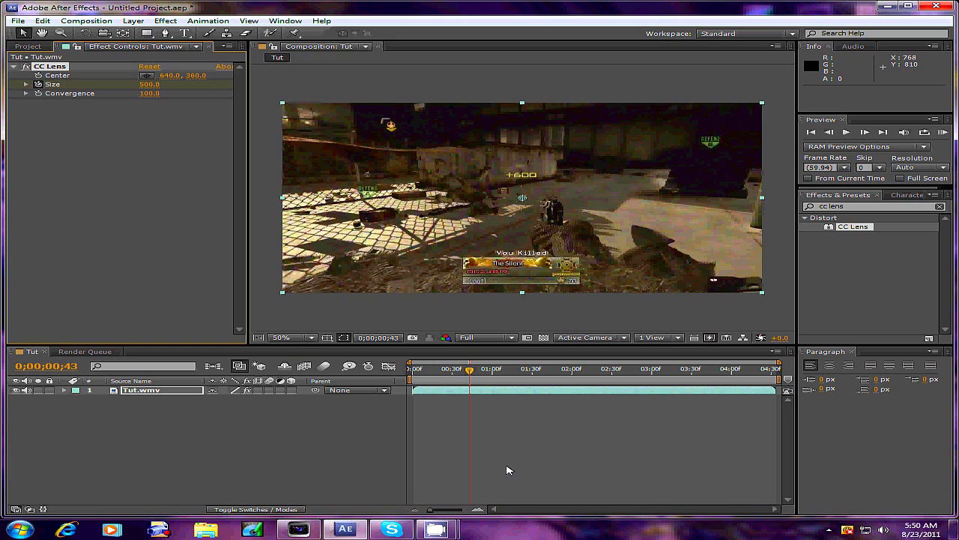
click(86, 21)
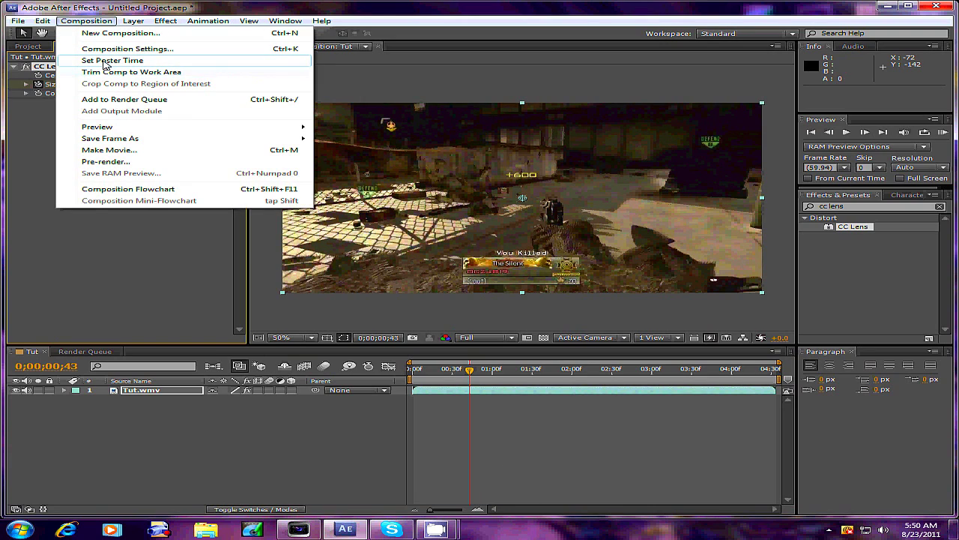
Queue and render the Tut composition to Tut_1.avi, dismiss the alert, and return to the Project panel.
click(129, 157)
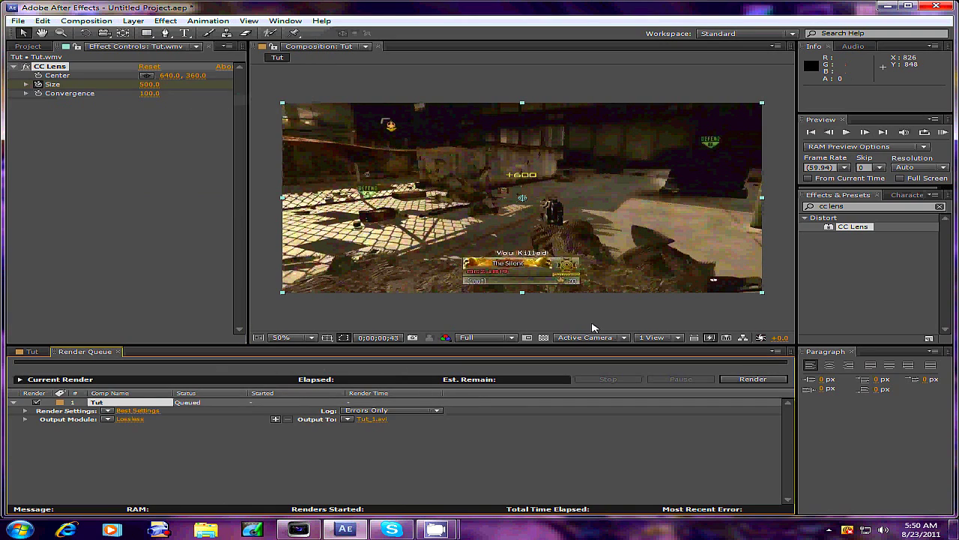
click(752, 379)
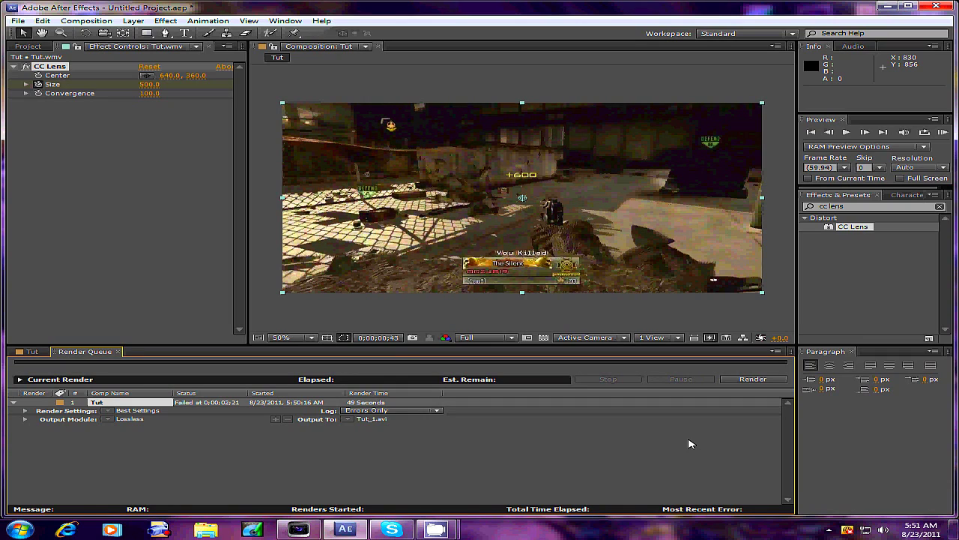
click(746, 381)
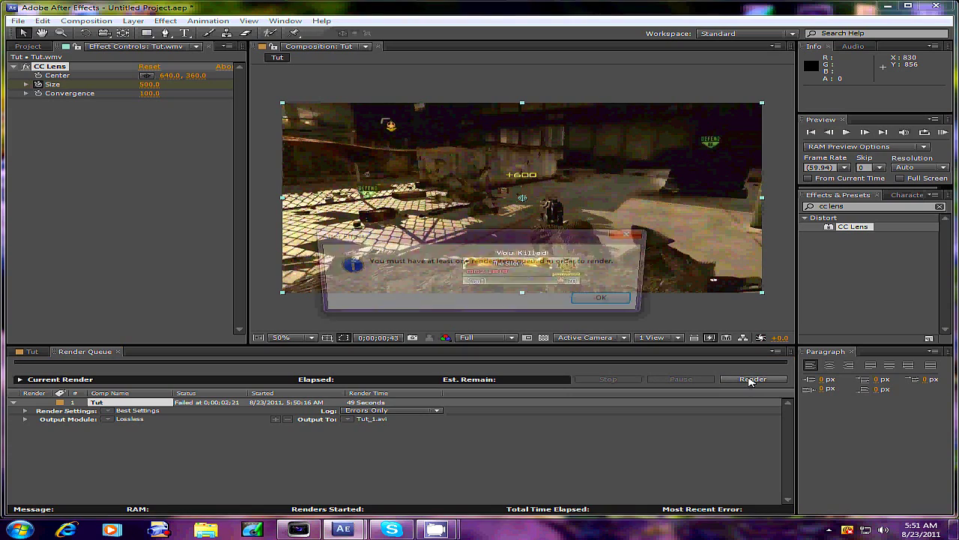
click(592, 303)
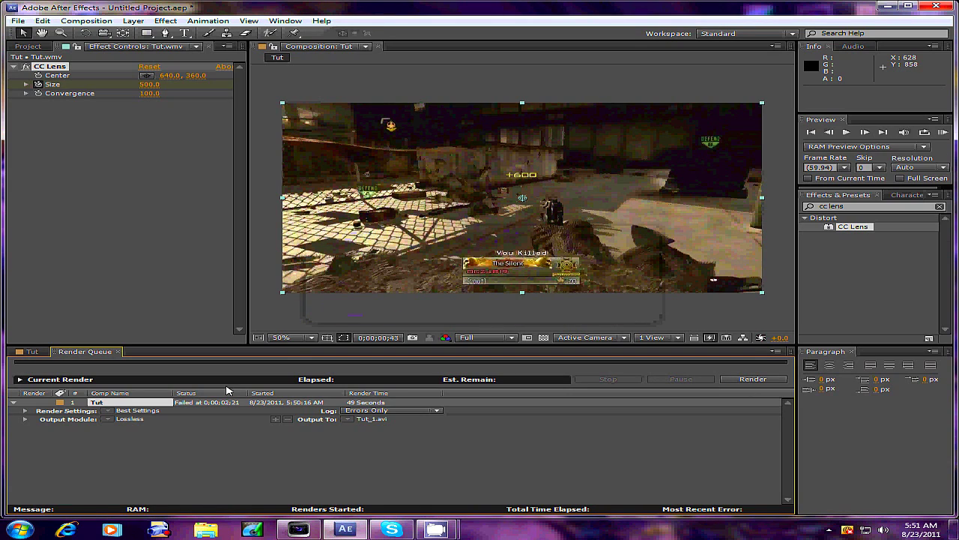
click(28, 46)
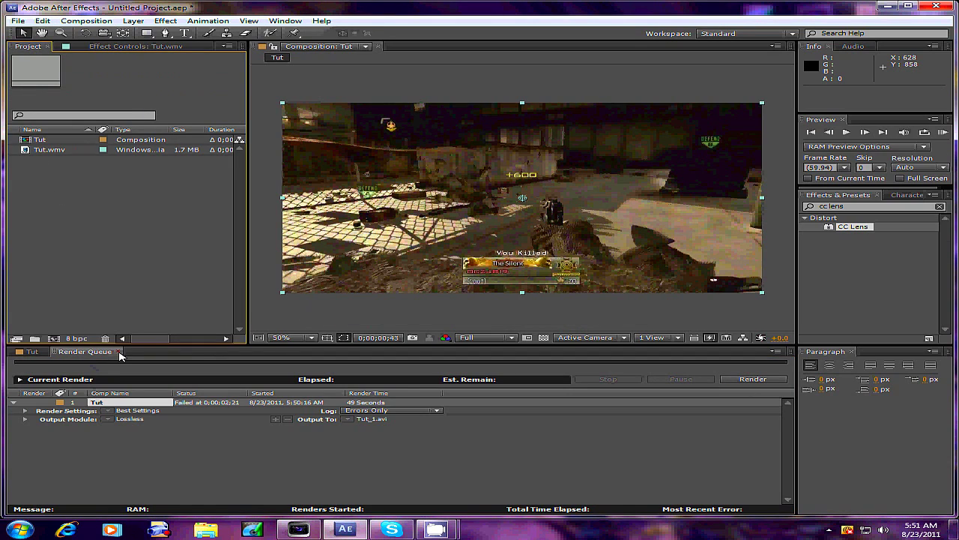
click(118, 352)
Re-add Tut to the render queue, render Tut_2.avi, and close the queue.
click(84, 21)
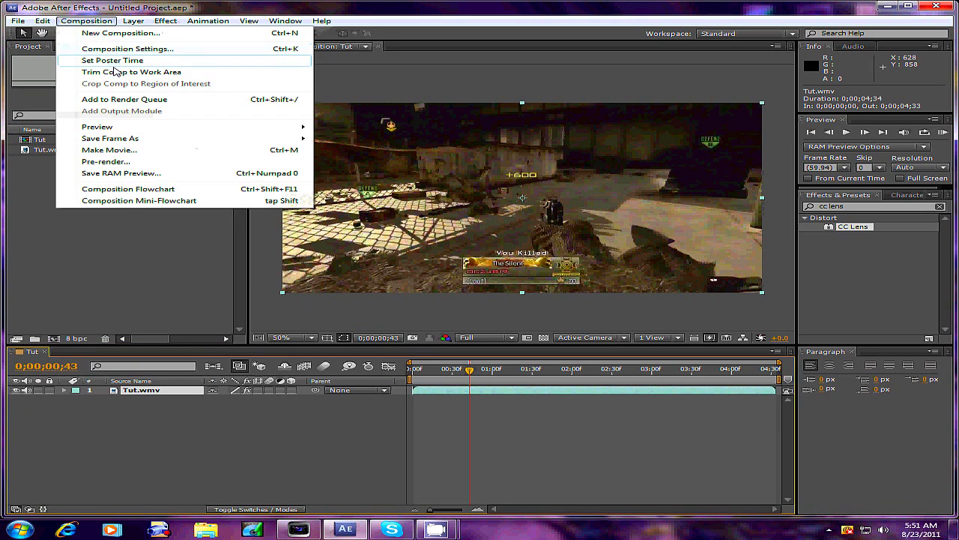
click(105, 101)
click(746, 380)
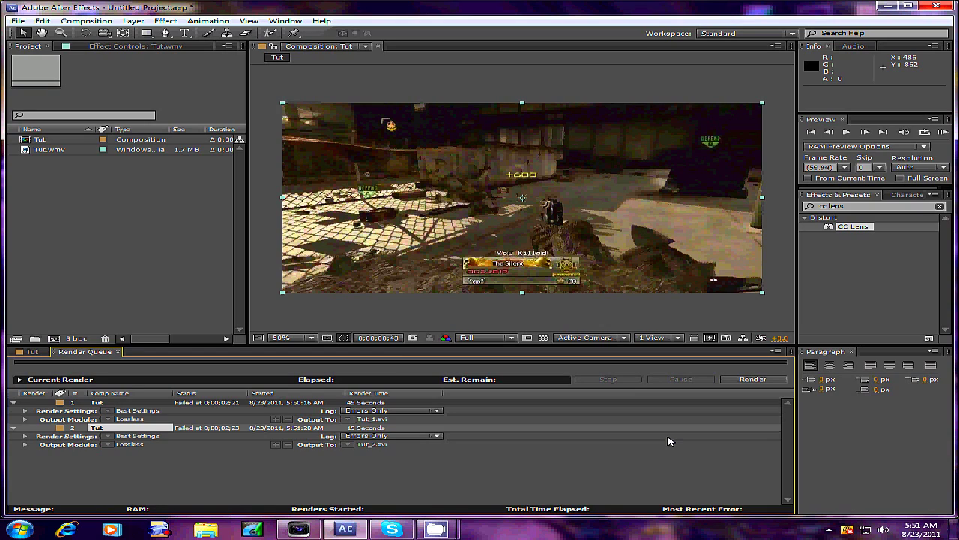
click(119, 352)
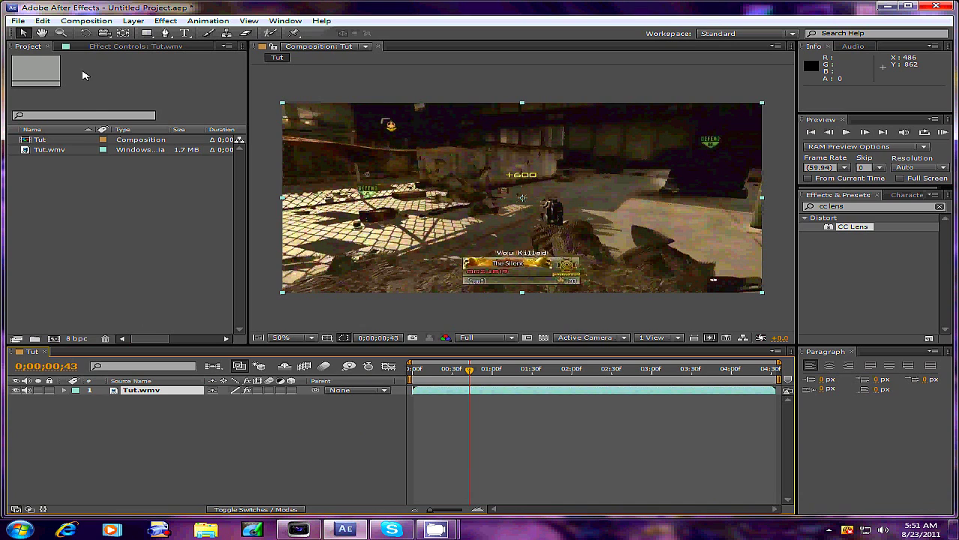
Queue Tut once more, render Tut_3.avi, and close the Render Queue afterward.
click(86, 20)
click(98, 99)
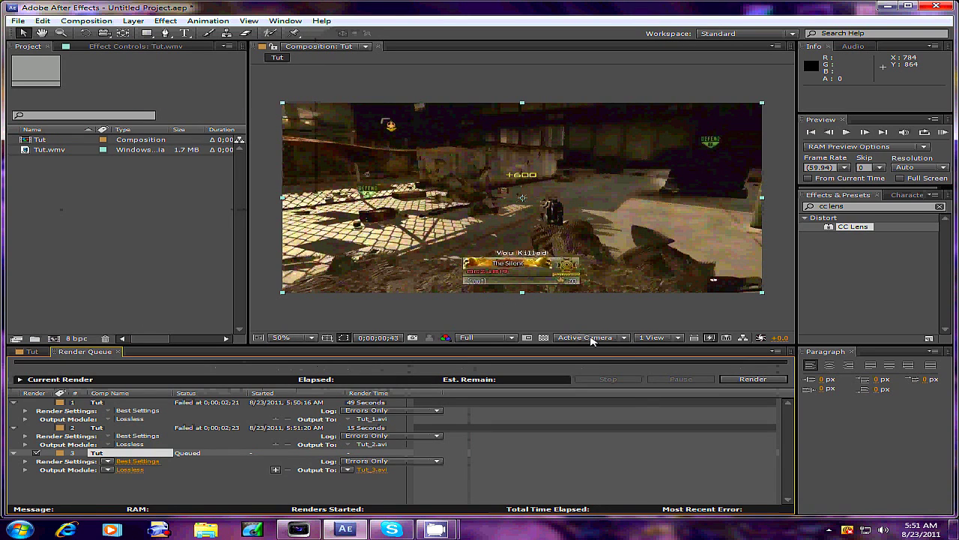
click(747, 380)
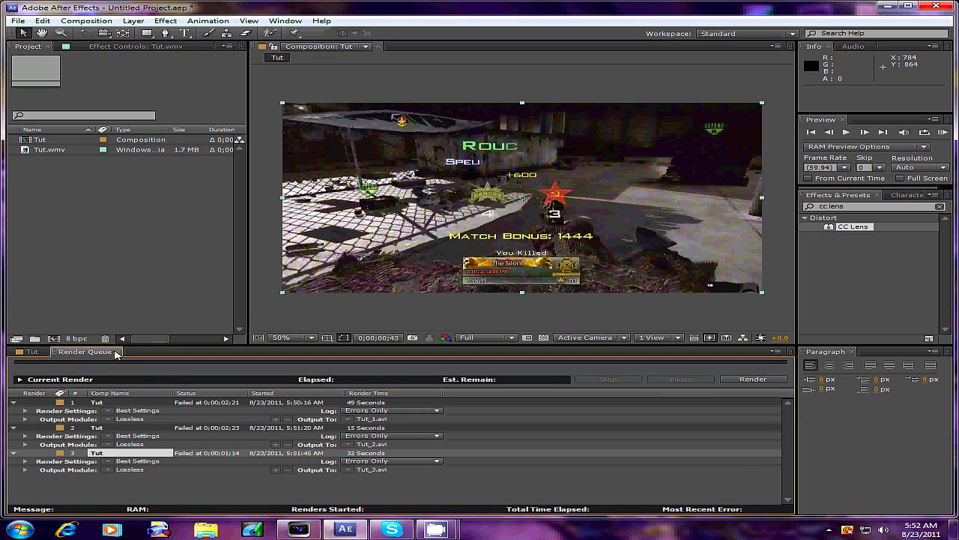
click(115, 352)
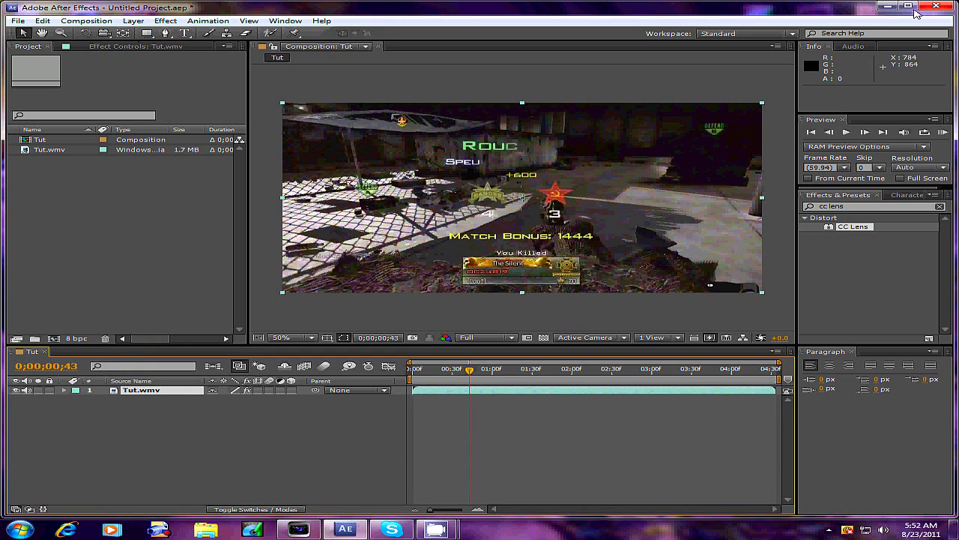
Quit After Effects, play Tut_1 in Media Player, then close it and restore Vegas.
click(934, 6)
click(499, 278)
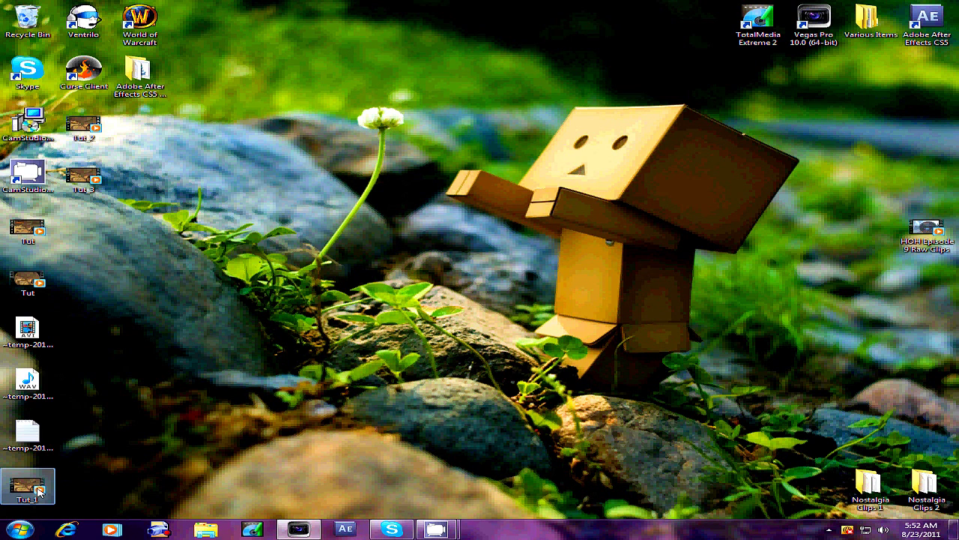
double_click(35, 493)
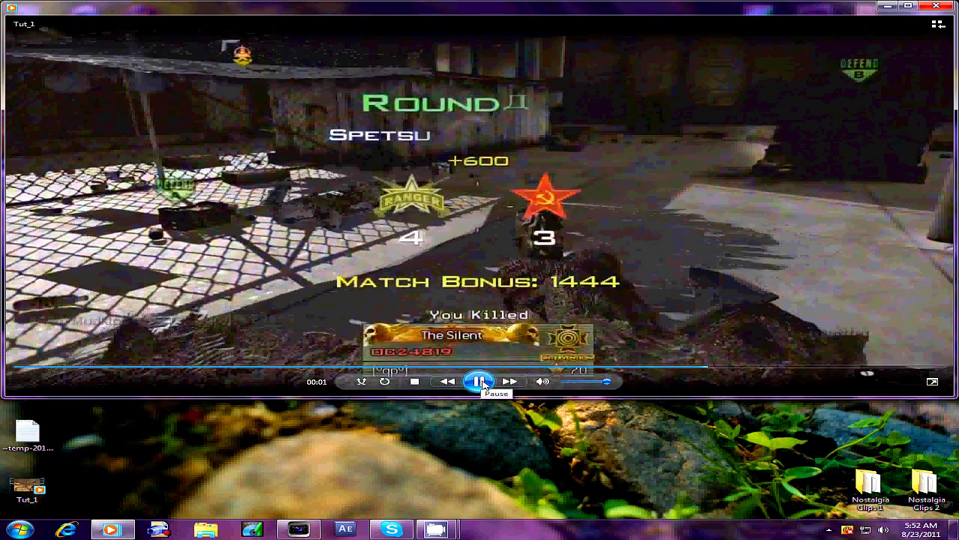
click(480, 382)
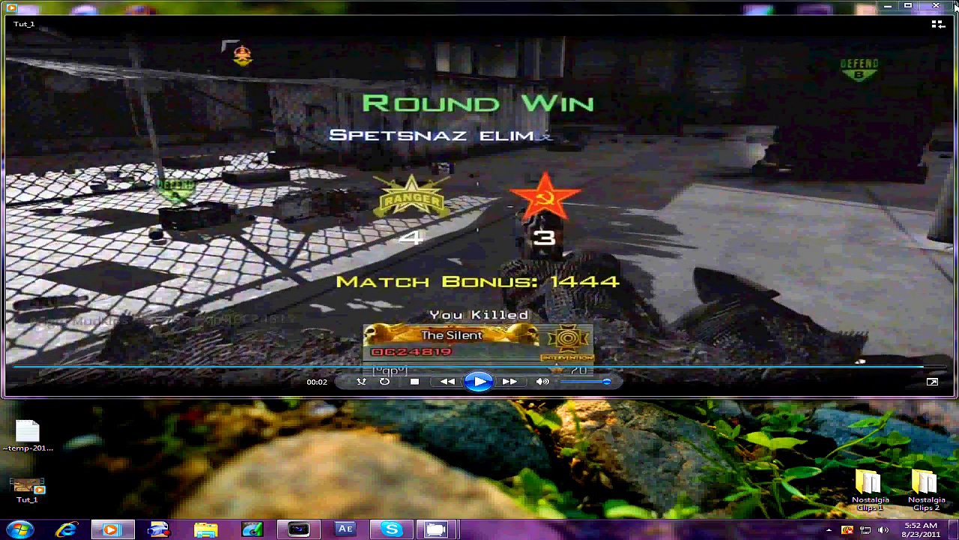
click(936, 6)
click(298, 529)
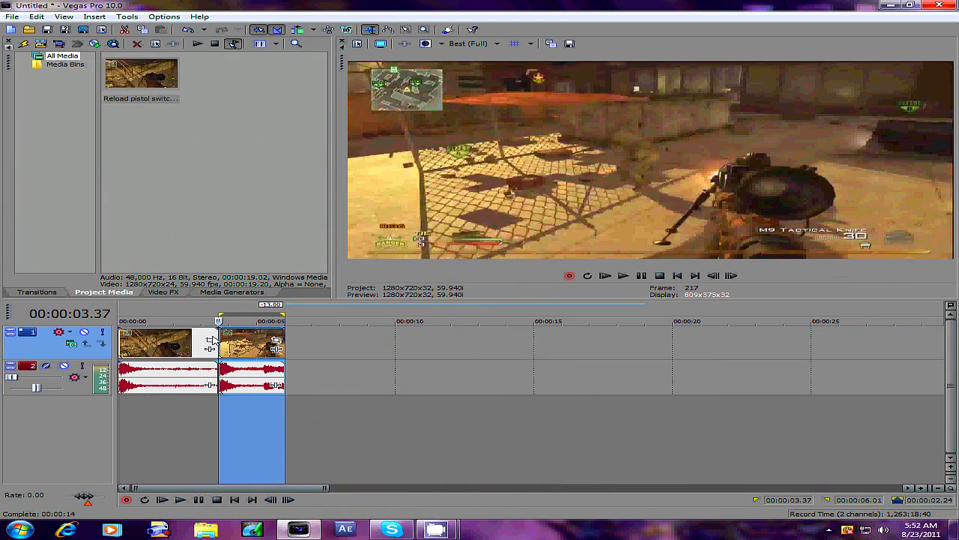
Delete the second clip and place Tut_3.avi from the desktop right after the gameplay clip.
key(Delete)
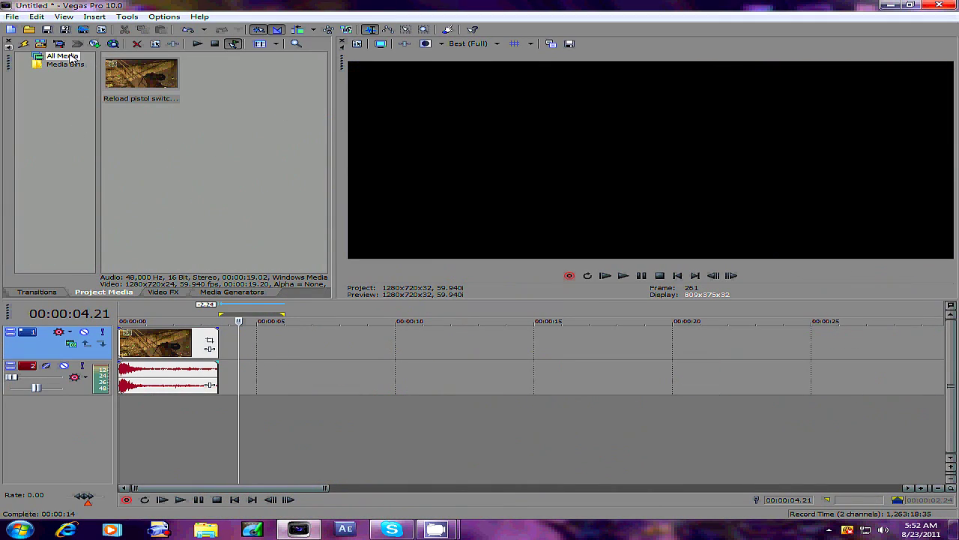
click(949, 529)
drag(83, 176, 292, 523)
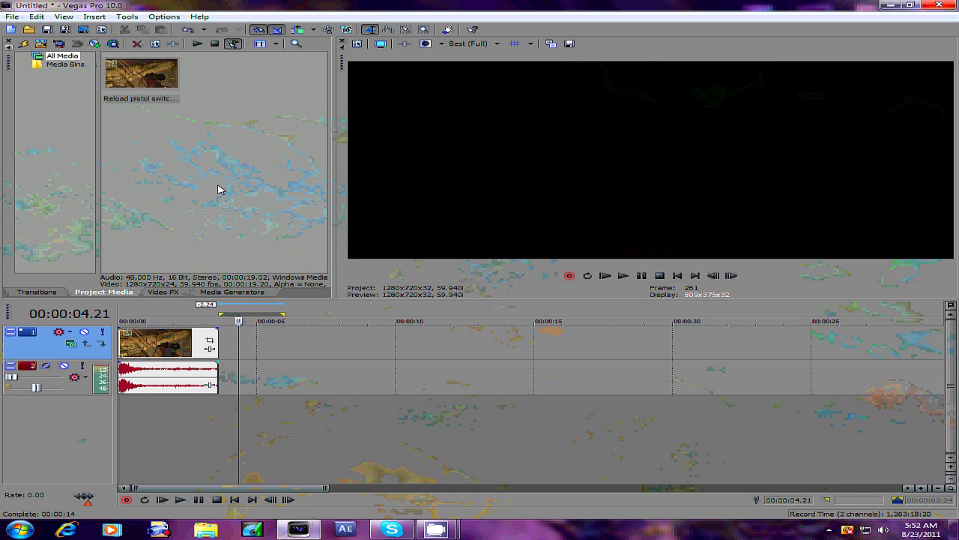
drag(218, 190, 240, 76)
drag(235, 355, 248, 343)
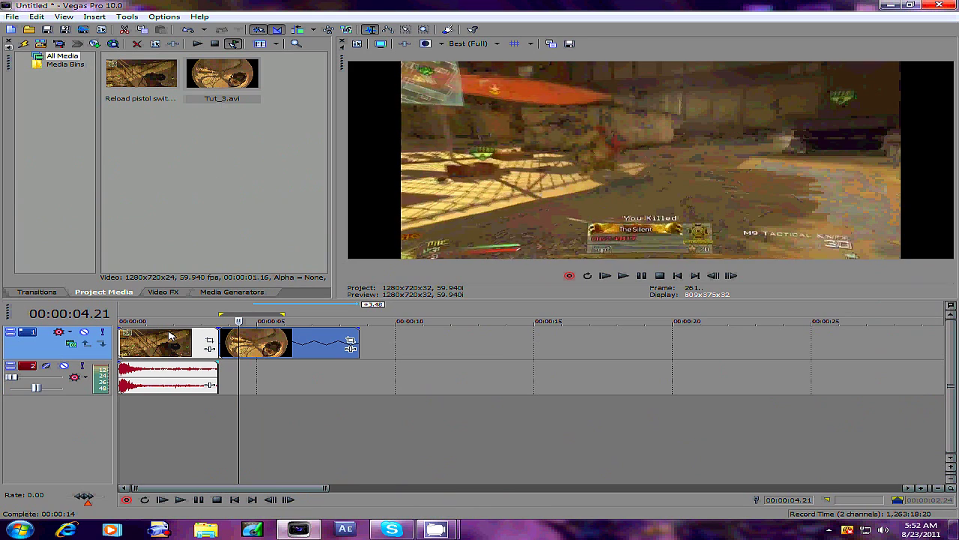
key(space)
right_click(311, 350)
Enable Reduce interlace flicker and Disable resample in Tut_3's event properties.
click(323, 328)
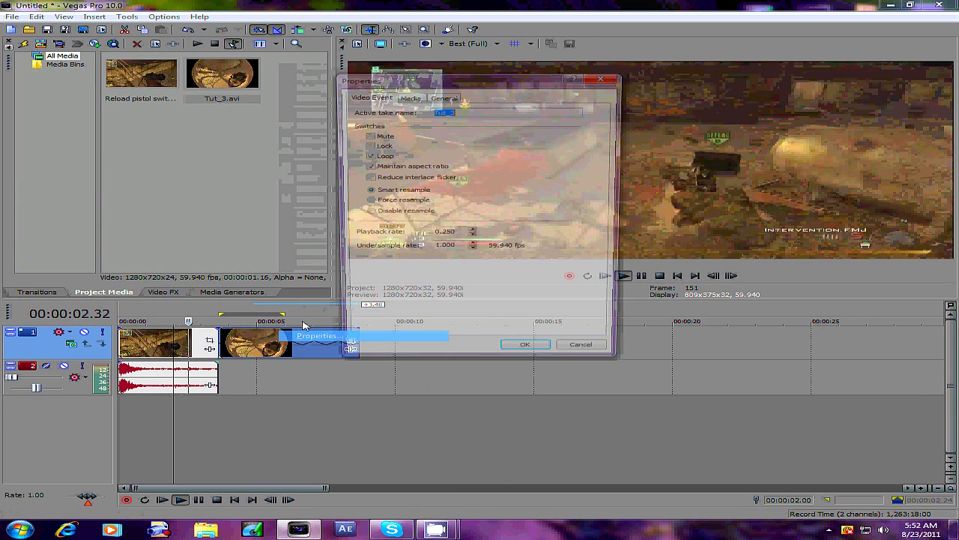
click(365, 177)
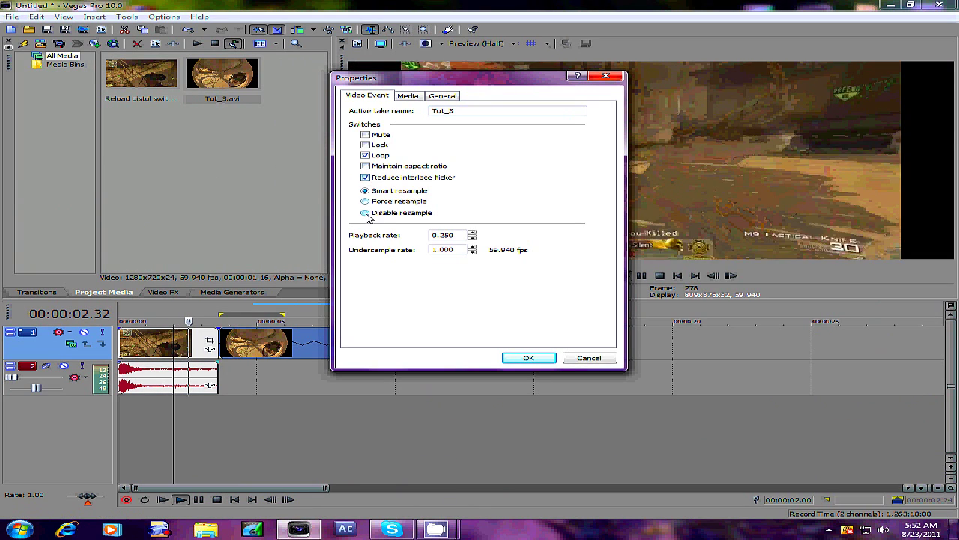
click(365, 213)
click(524, 357)
Preview the gameplay-to-fisheye transition, then close Vegas without saving the project.
click(196, 343)
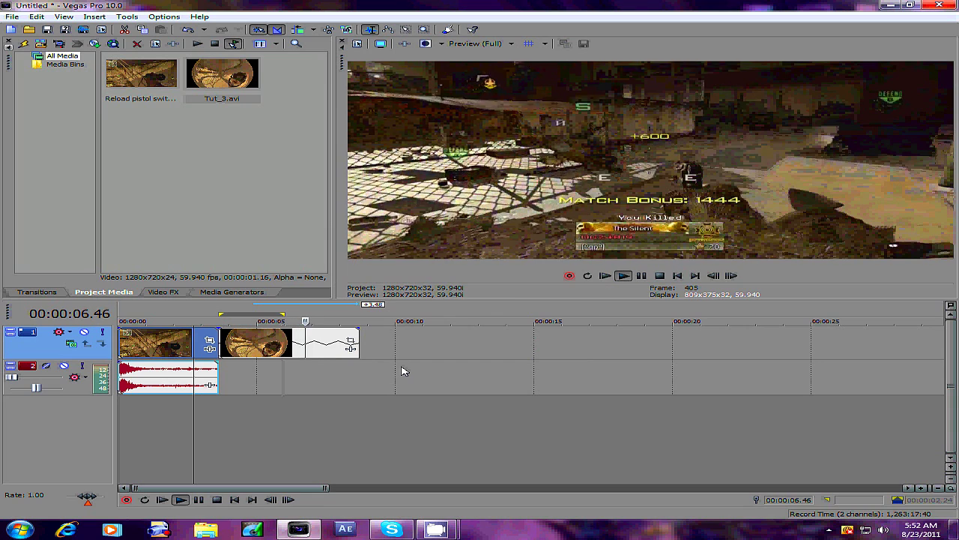
key(space)
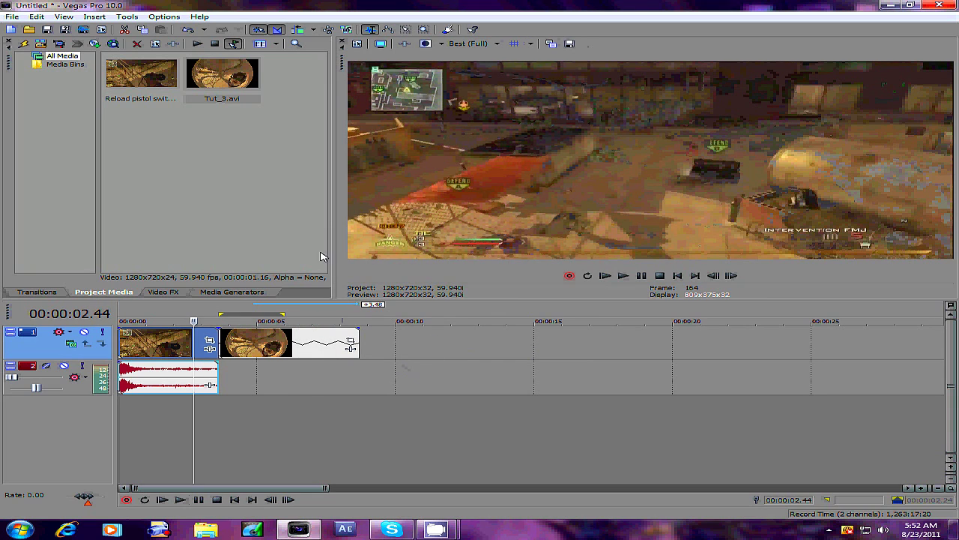
click(10, 21)
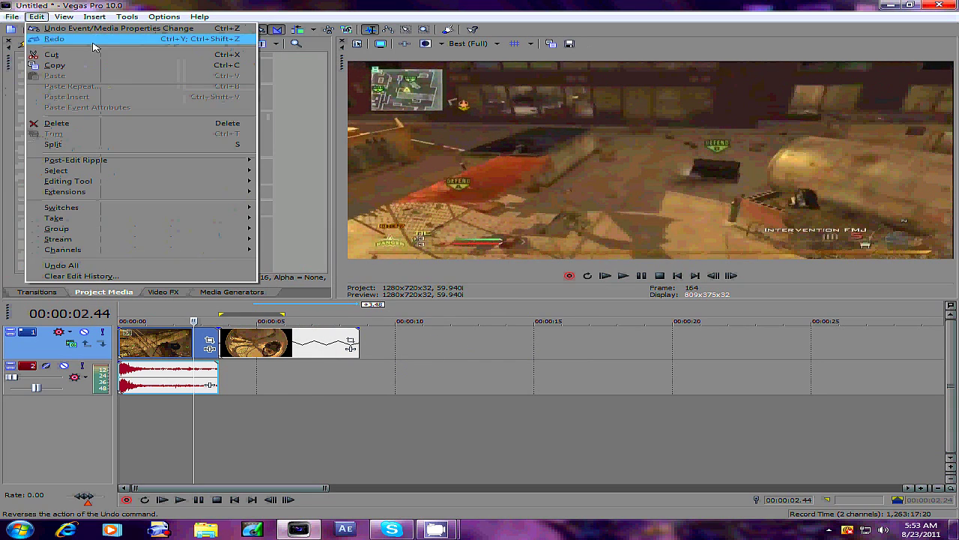
click(528, 360)
click(289, 344)
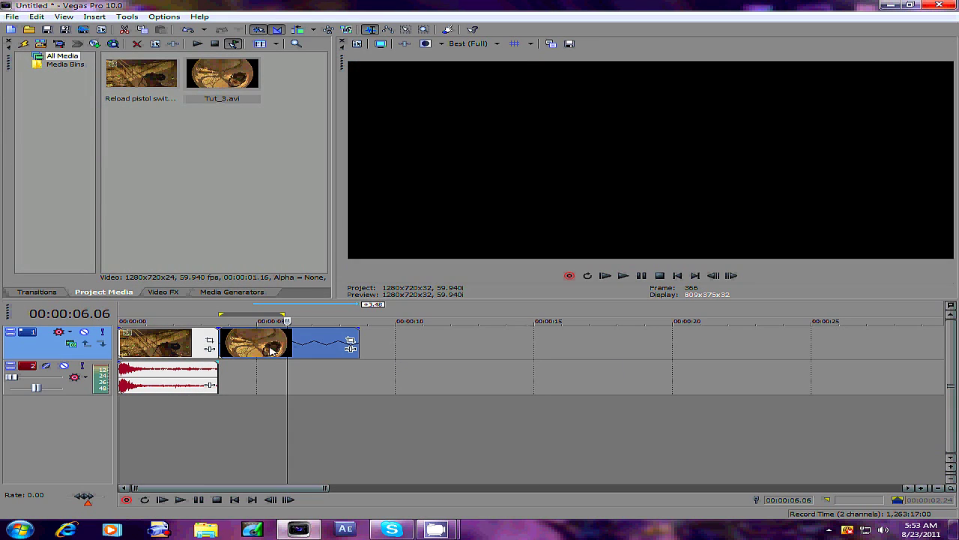
click(220, 339)
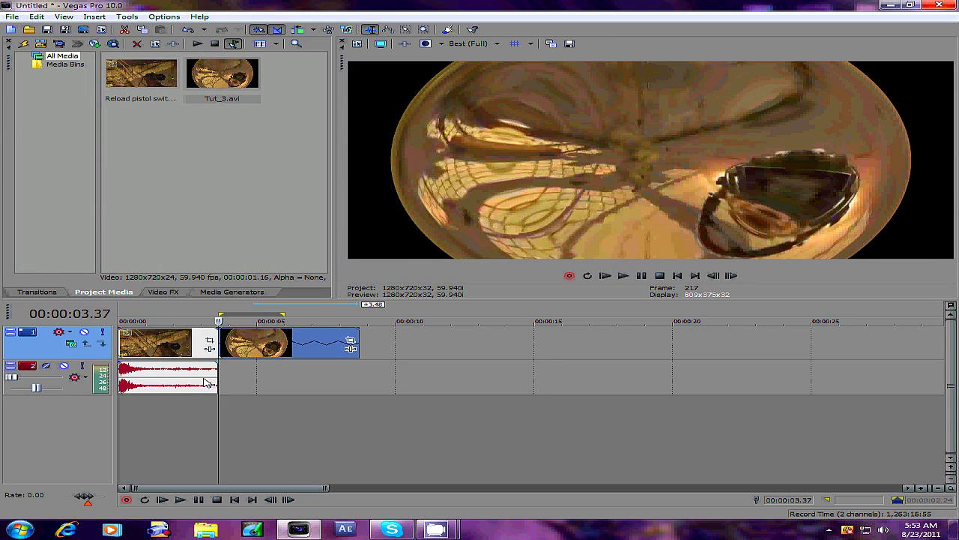
click(938, 7)
click(488, 215)
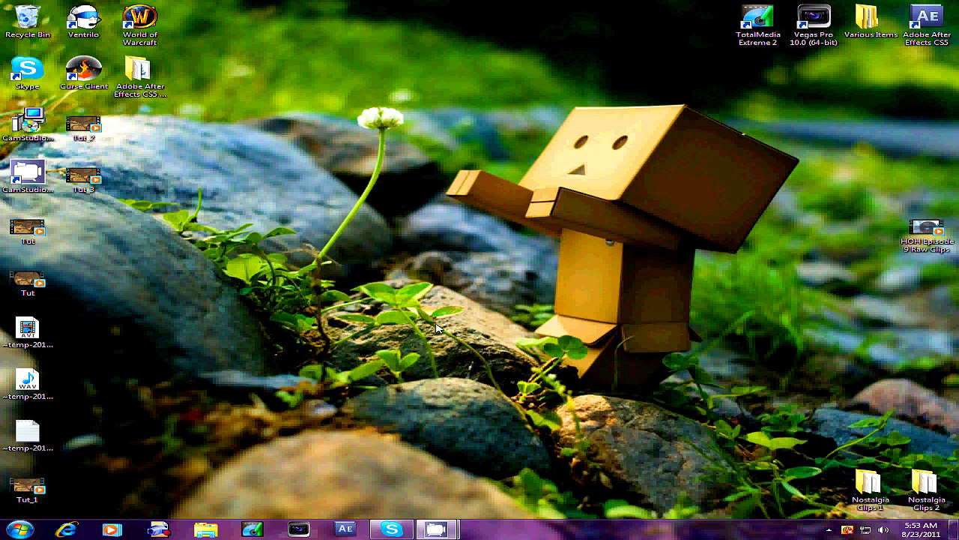